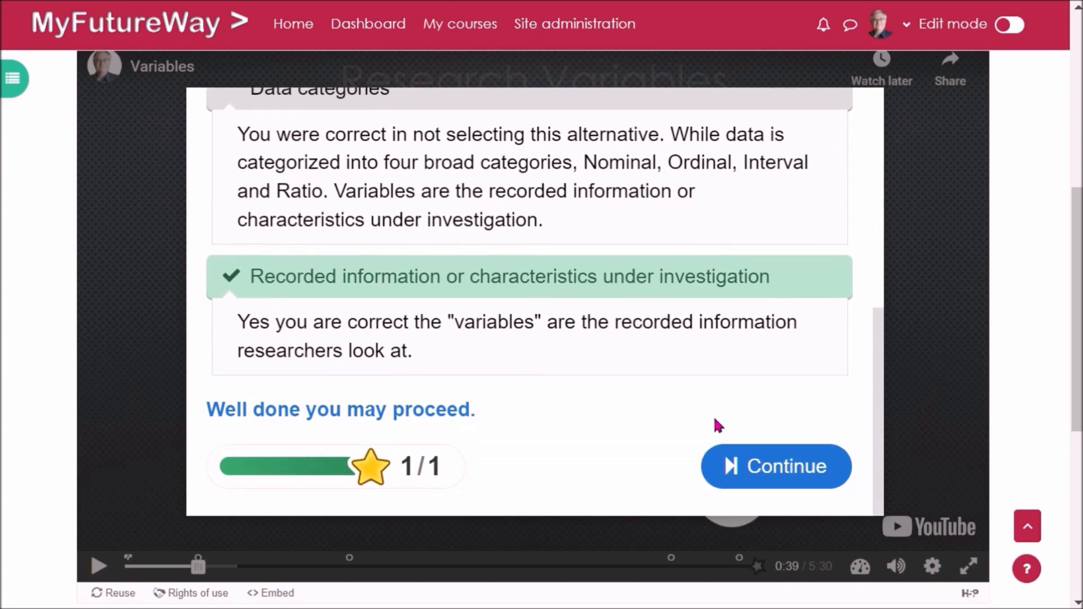
Resume the video, jump to the 2:00 question, and check Education level, Level of Satisfaction and Package Size as the ordinal variables.
left_click(777, 487)
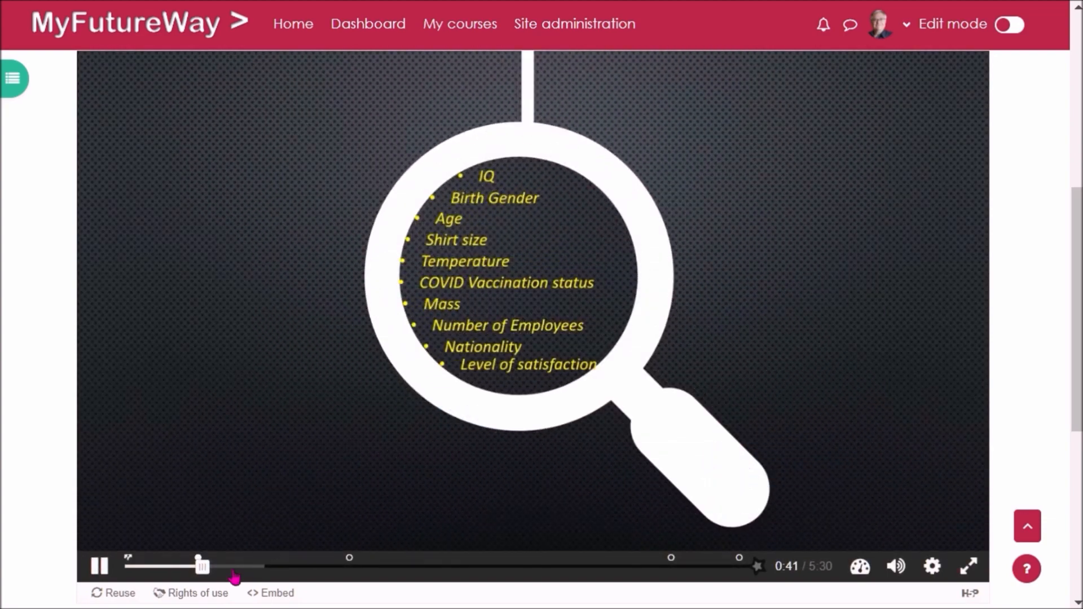
left_click_drag(203, 569, 349, 566)
left_click(264, 172)
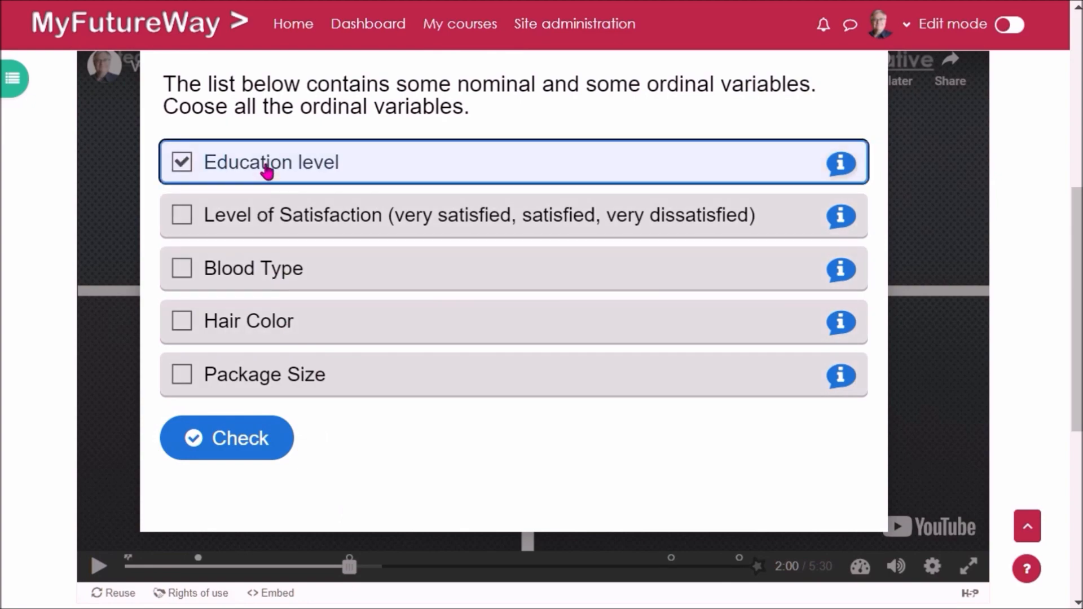
left_click(198, 214)
left_click(269, 372)
left_click(237, 439)
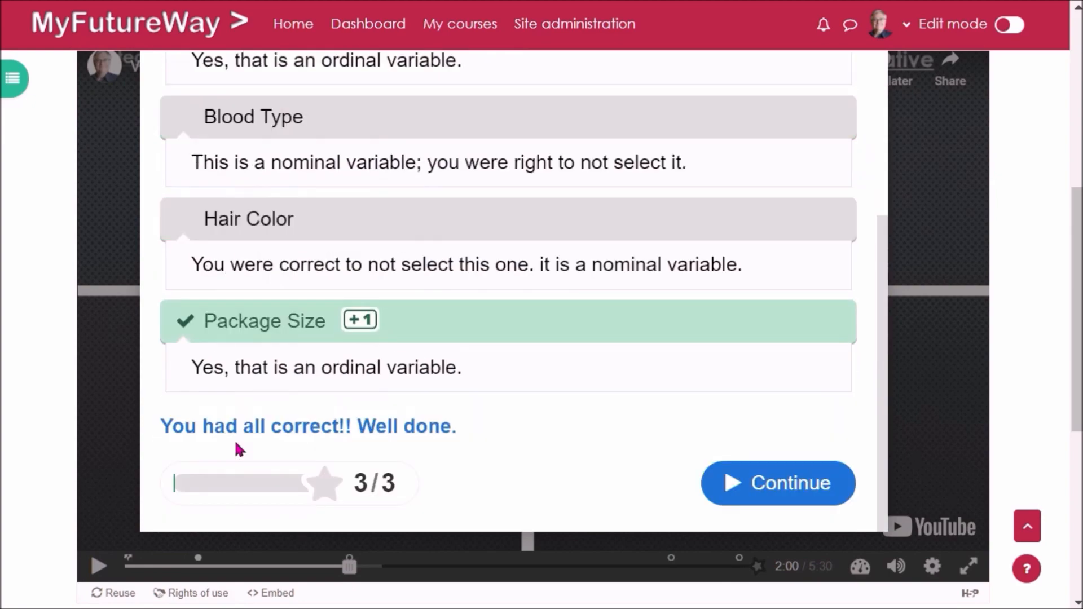
Go to the 4:52 question, fill its blanks in order with continuous, lacks, discrete and contains, and check the answers.
left_click(778, 484)
left_click(672, 565)
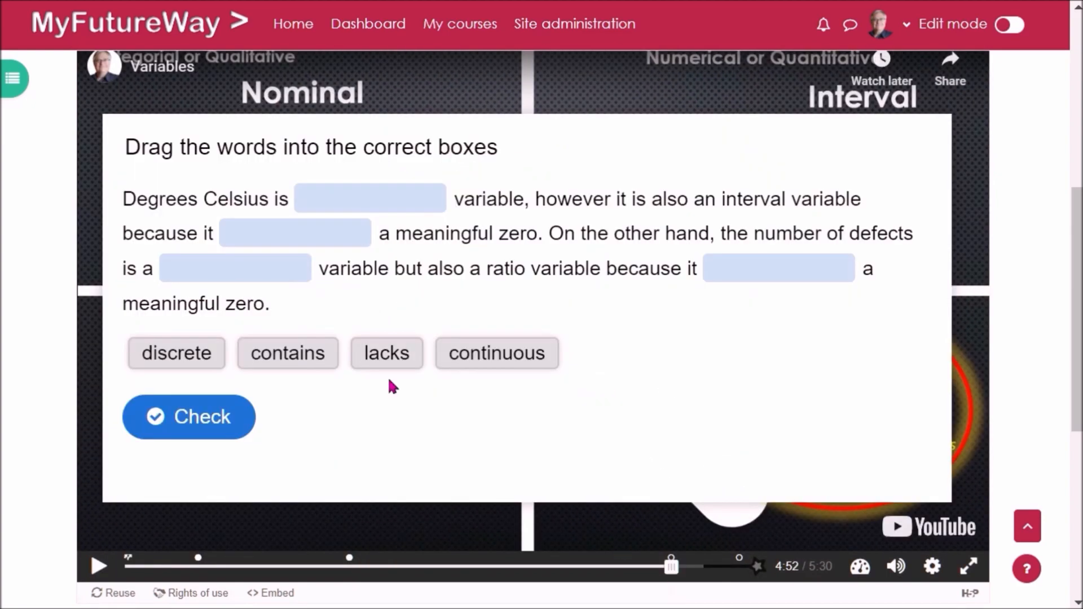
left_click_drag(508, 360, 395, 206)
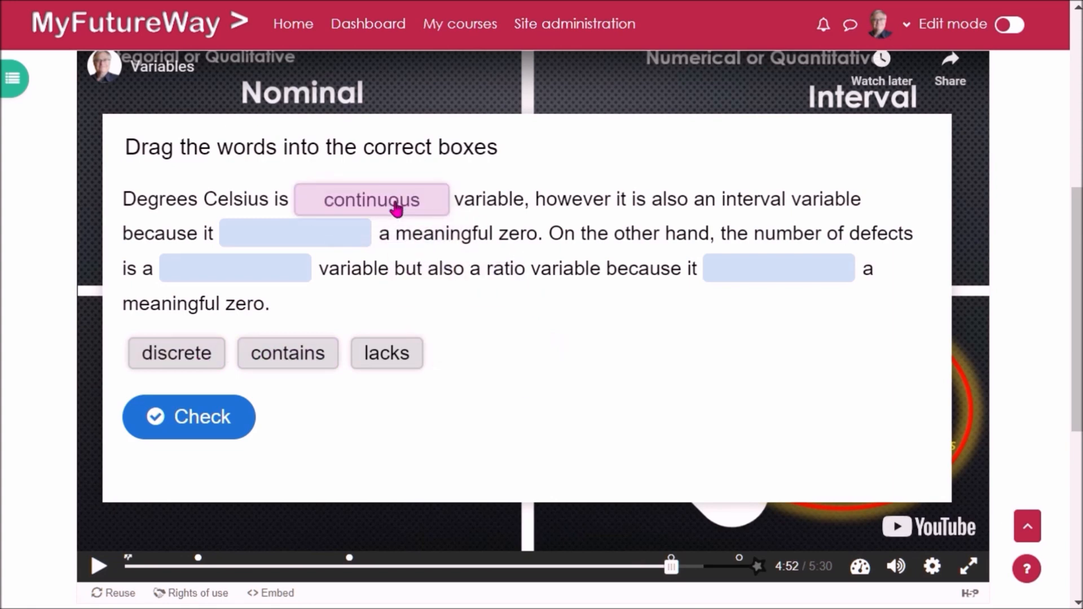
left_click_drag(387, 353, 297, 239)
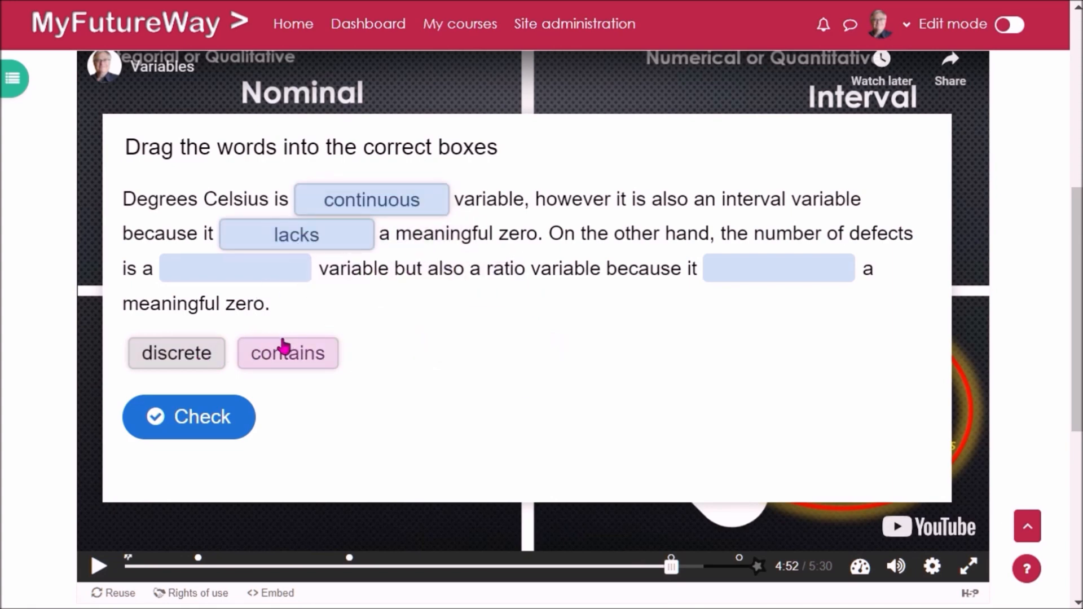
left_click_drag(192, 360, 780, 270)
left_click(225, 367)
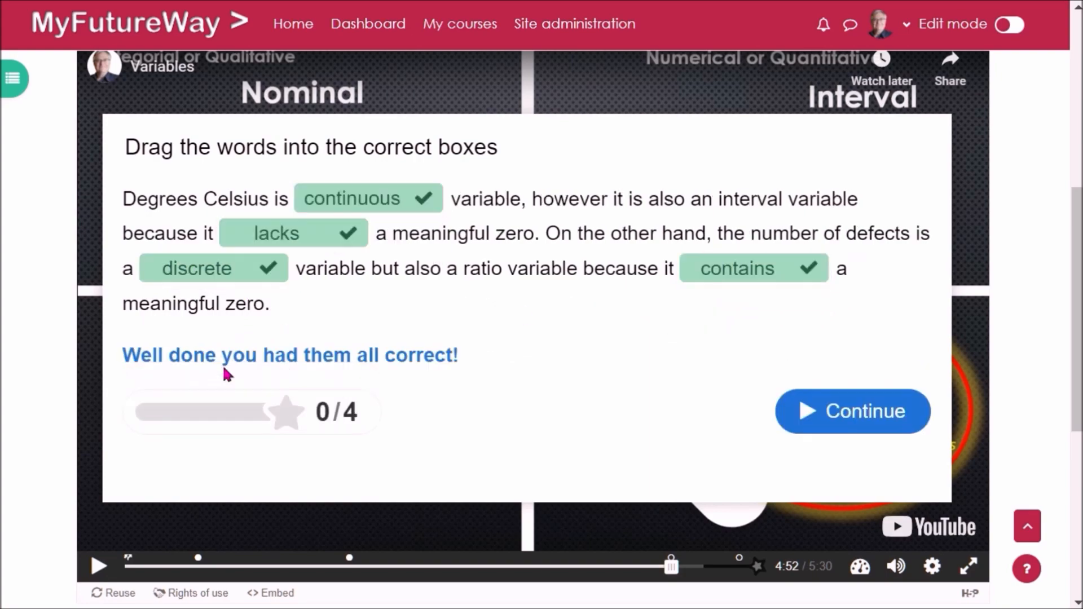
Resume the video, open the summary of answered questions, and submit the answers.
left_click(883, 415)
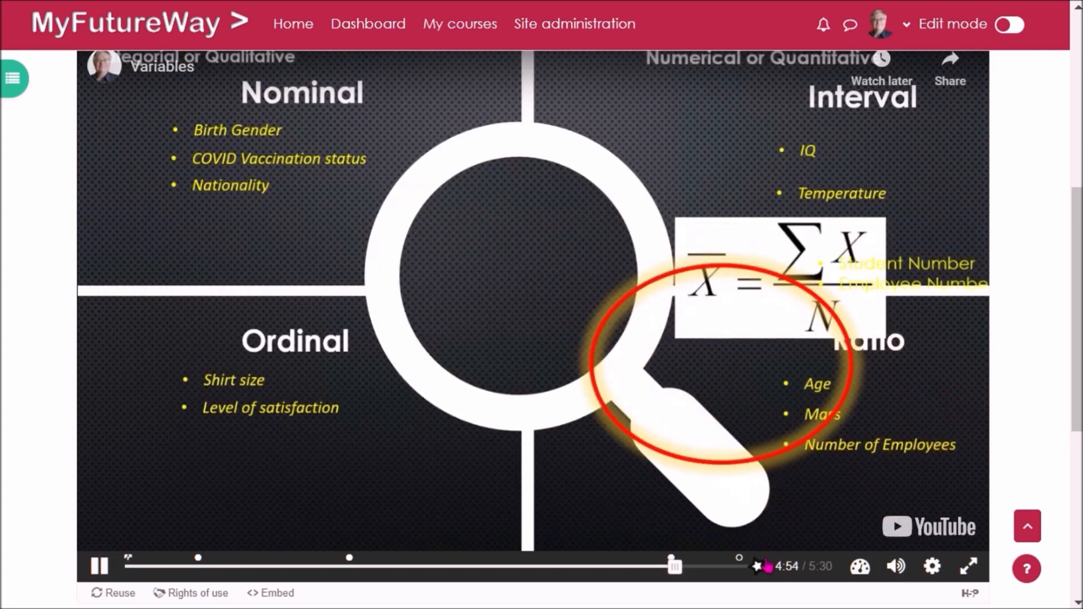
left_click(758, 567)
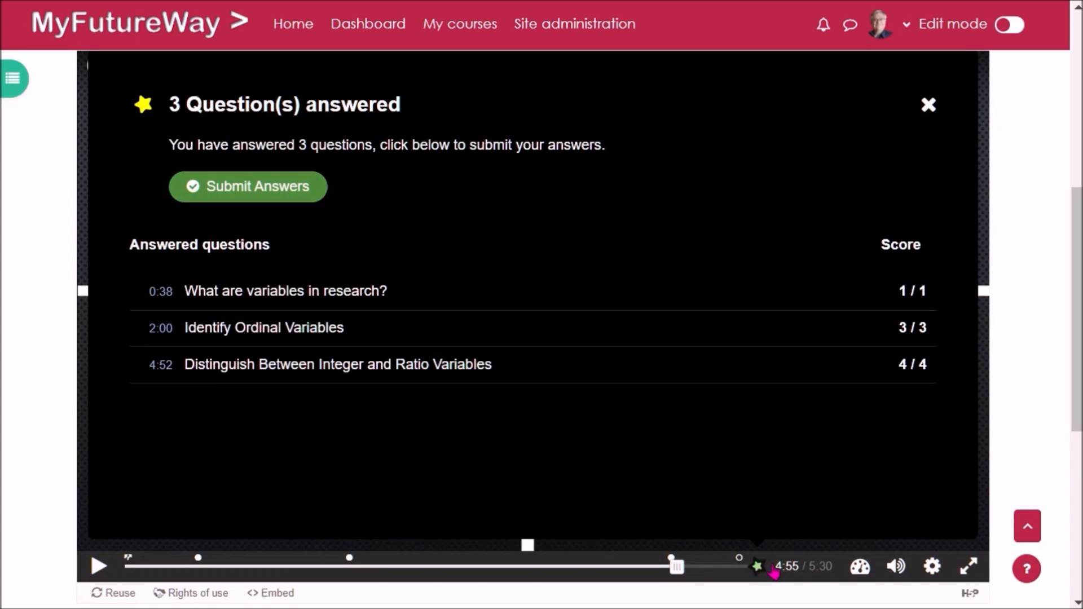
left_click(237, 191)
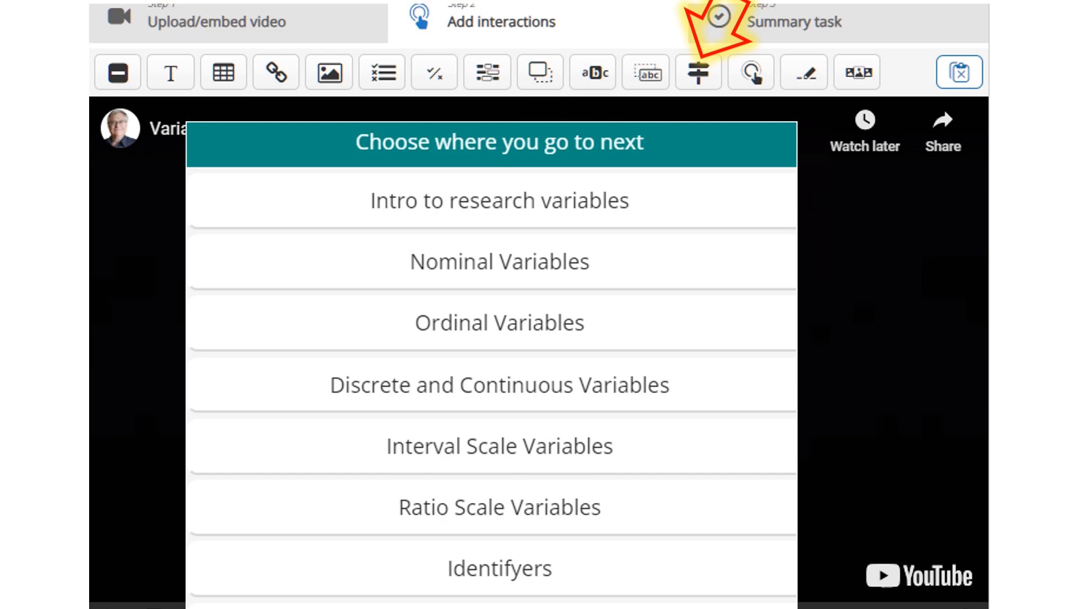
scroll(863, 293, "down", 10)
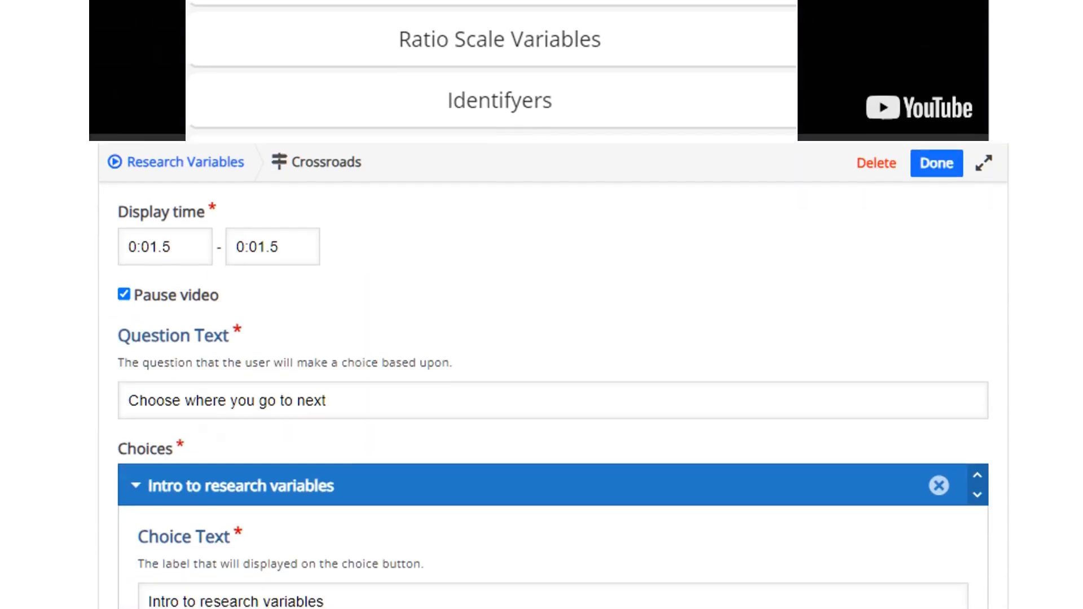
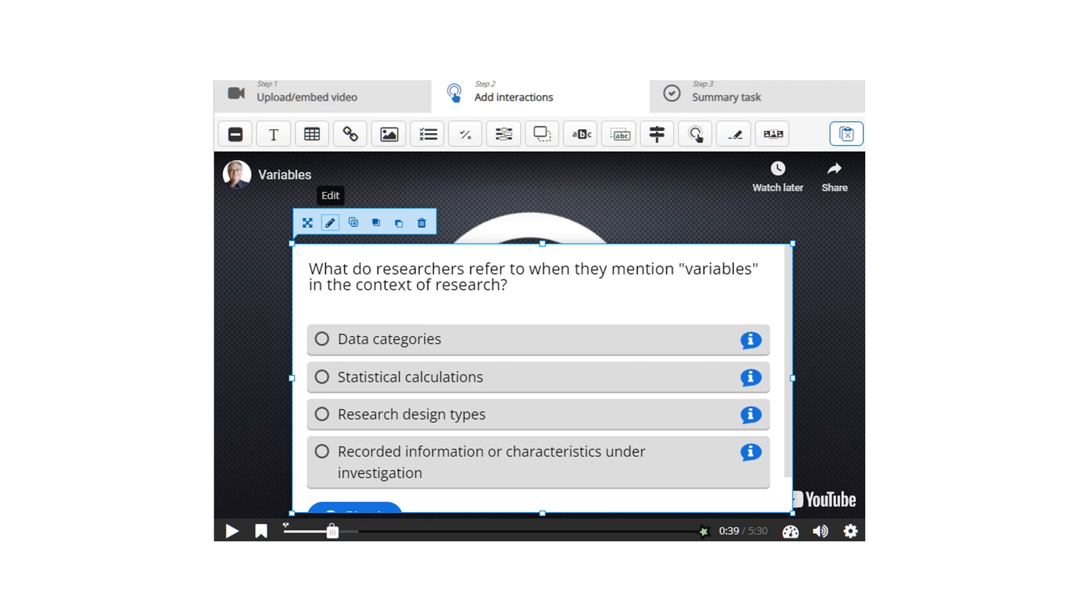
left_click(333, 526)
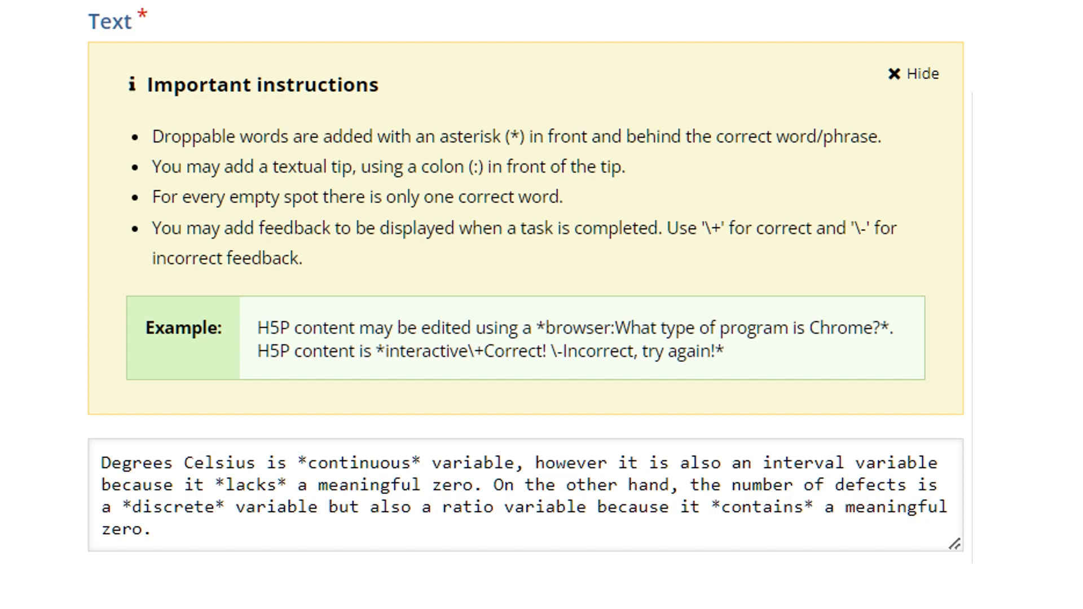
scroll(469, 249, "down", 10)
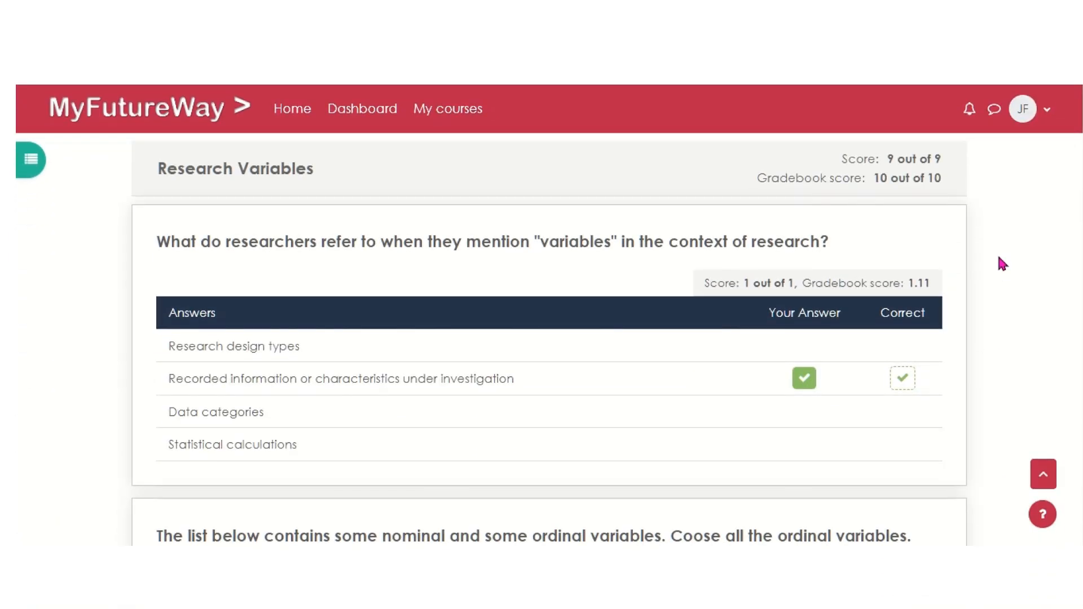
Review the Research Variables attempt report, examining the overall score and the given and correct answers for every question.
scroll(999, 258, "up", 2)
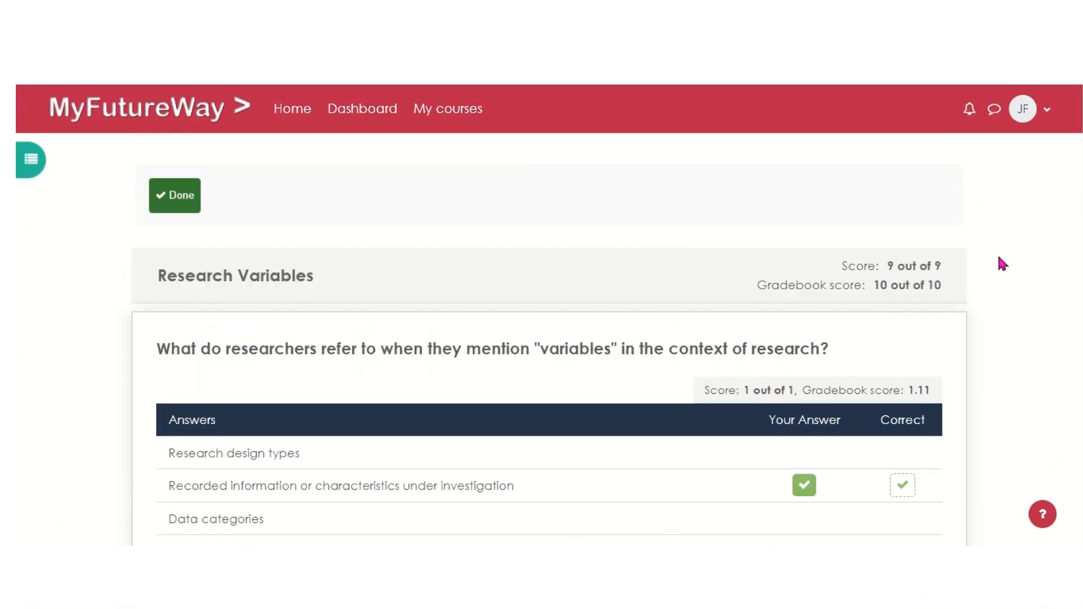
scroll(999, 258, "up", 2)
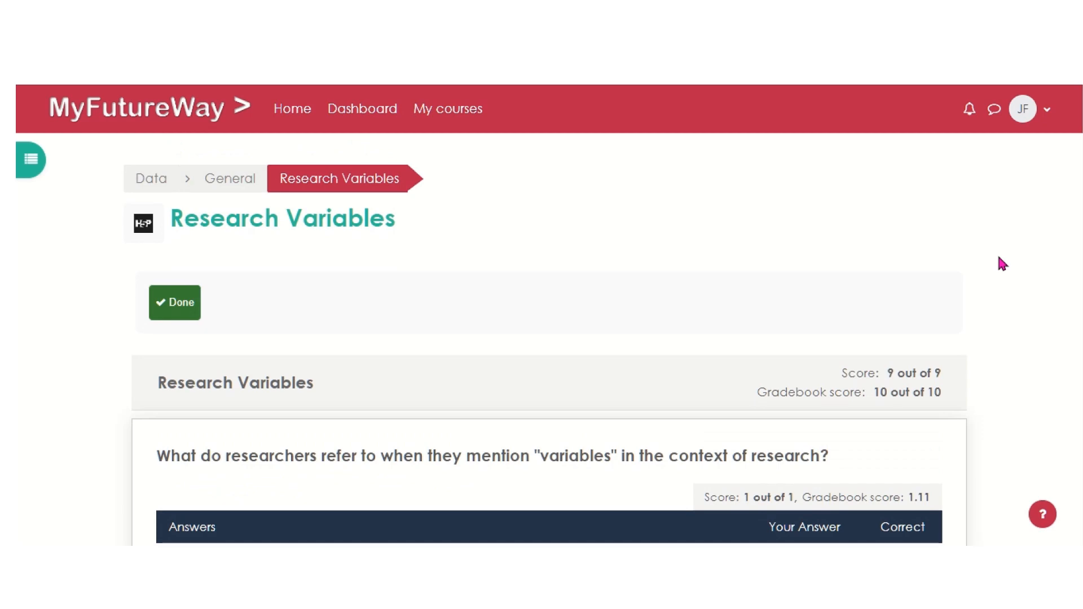
scroll(999, 258, "down", 8)
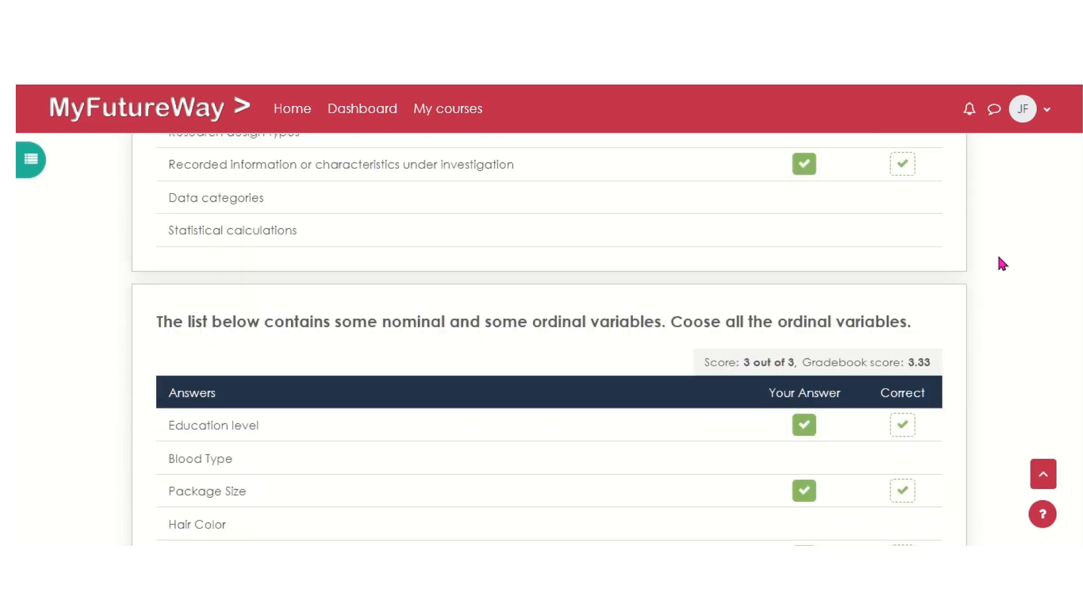
scroll(1000, 259, "down", 6)
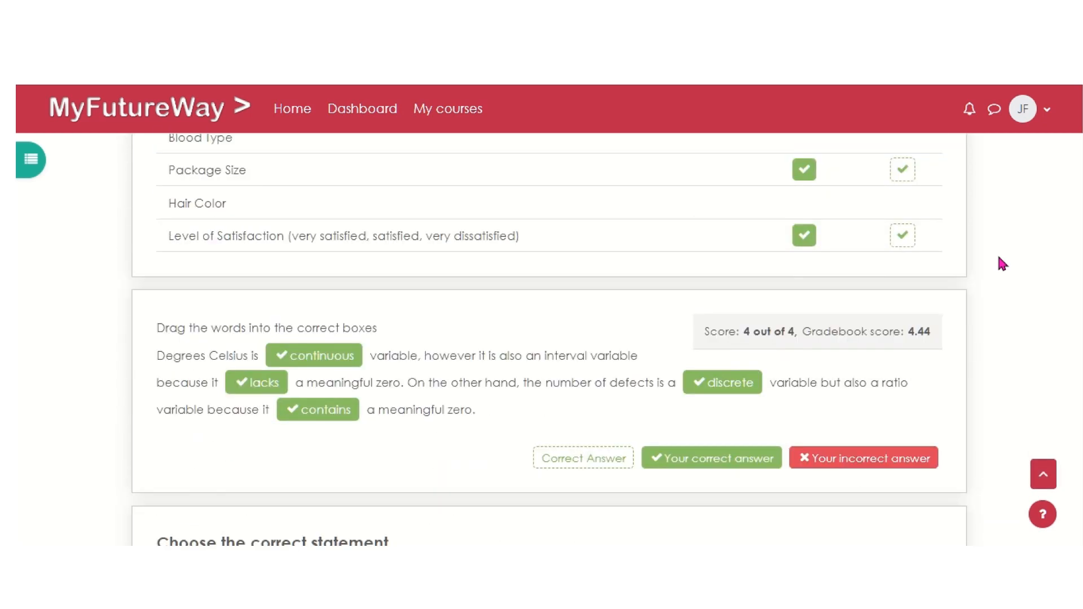
scroll(999, 259, "down", 6)
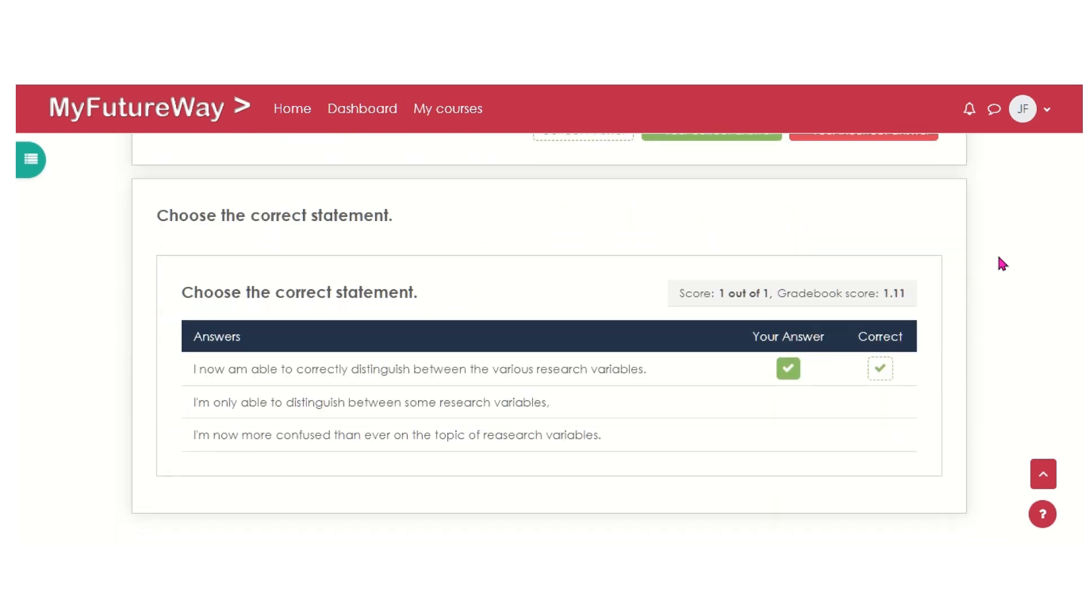
scroll(1002, 263, "down", 2)
scroll(1002, 264, "up", 9)
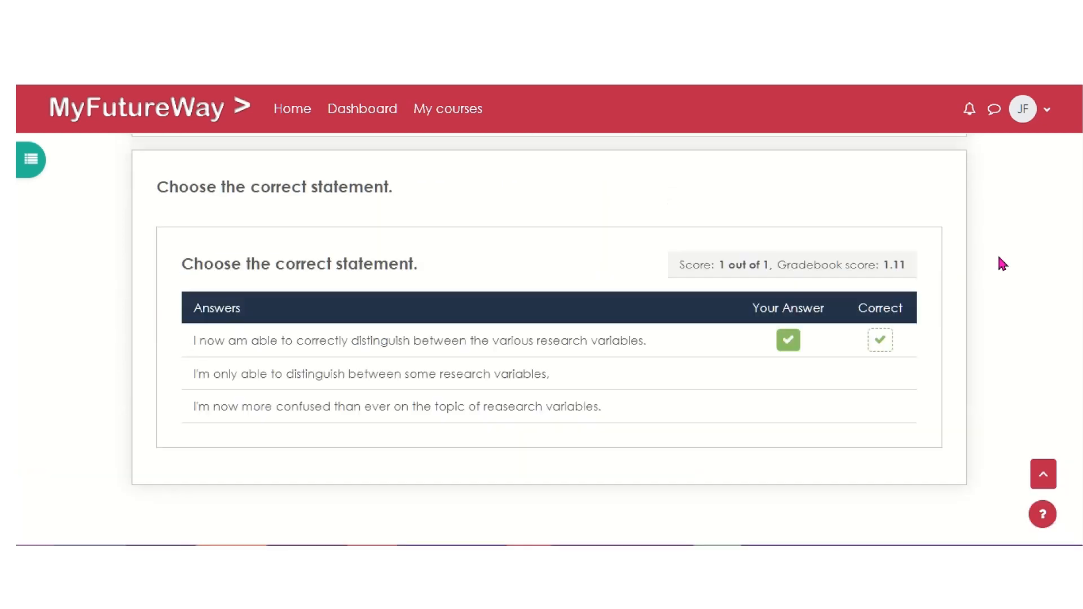
scroll(998, 259, "up", 6)
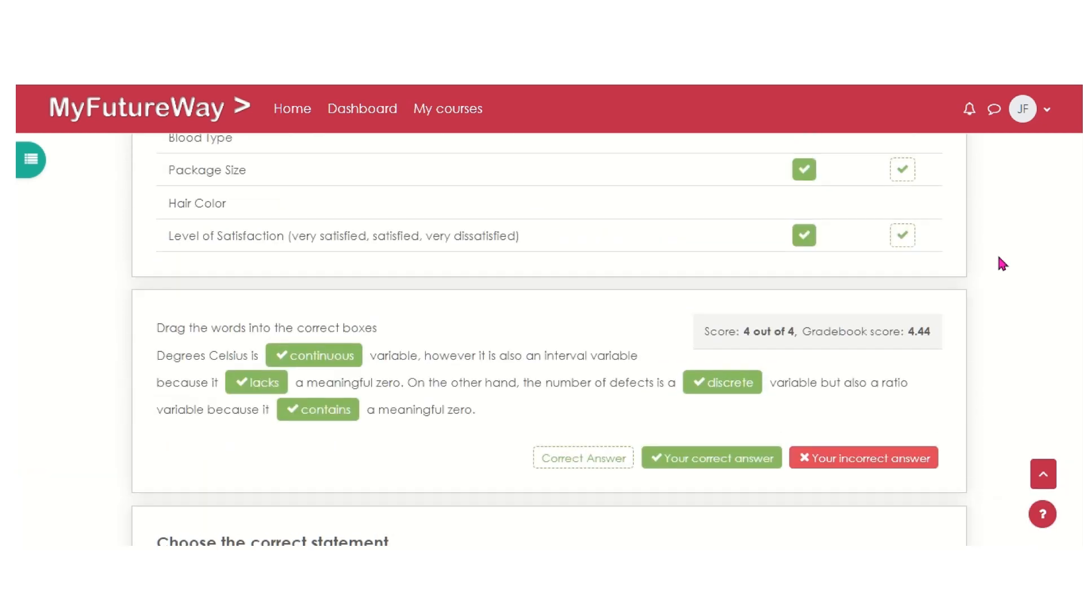
scroll(999, 258, "up", 6)
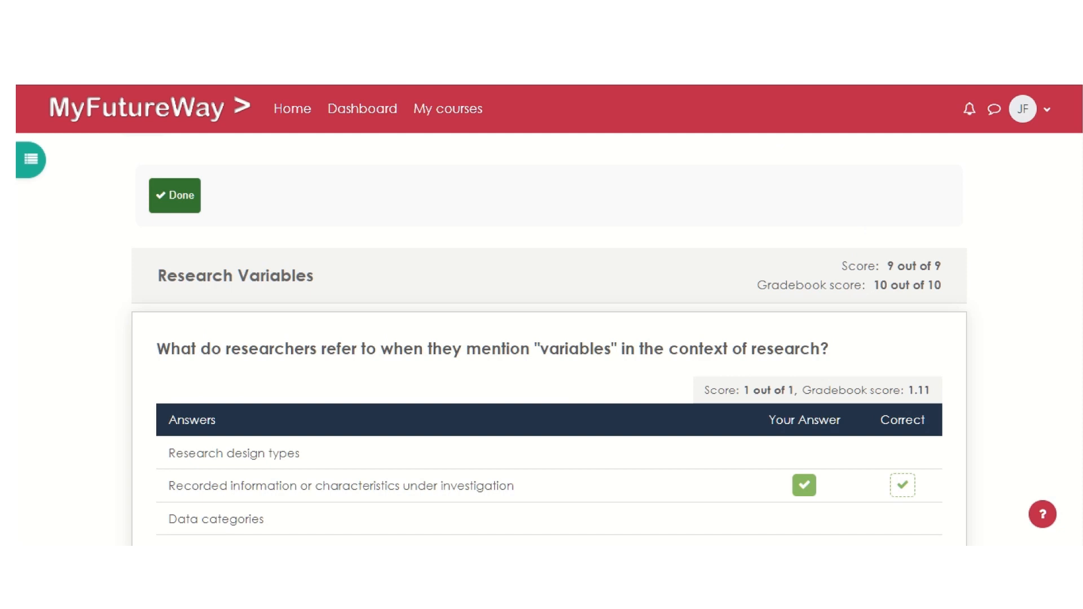
scroll(1001, 263, "down", 2)
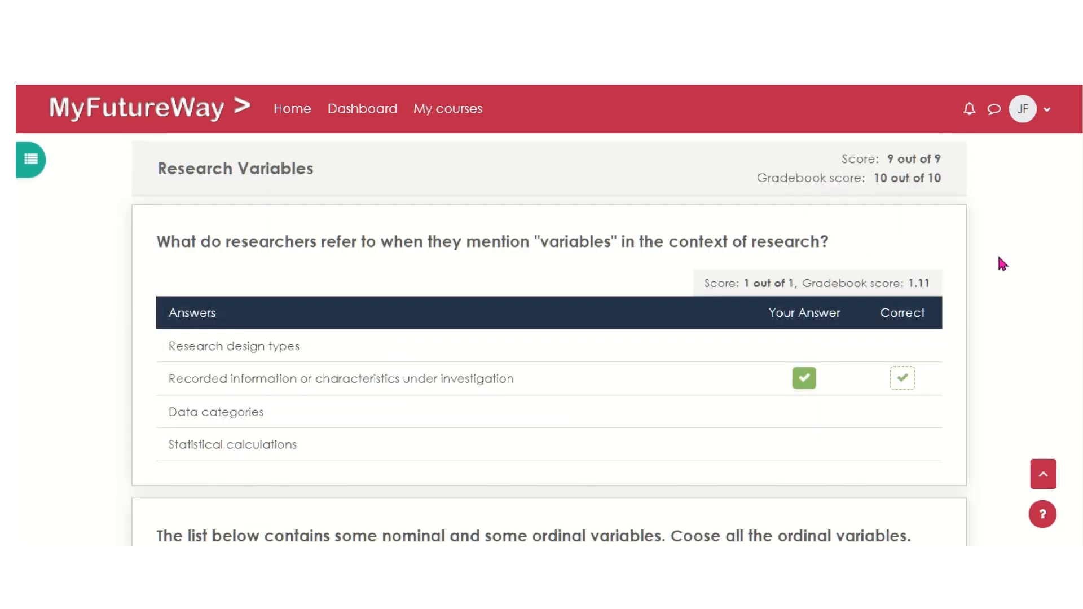
scroll(999, 260, "up", 2)
scroll(999, 258, "up", 2)
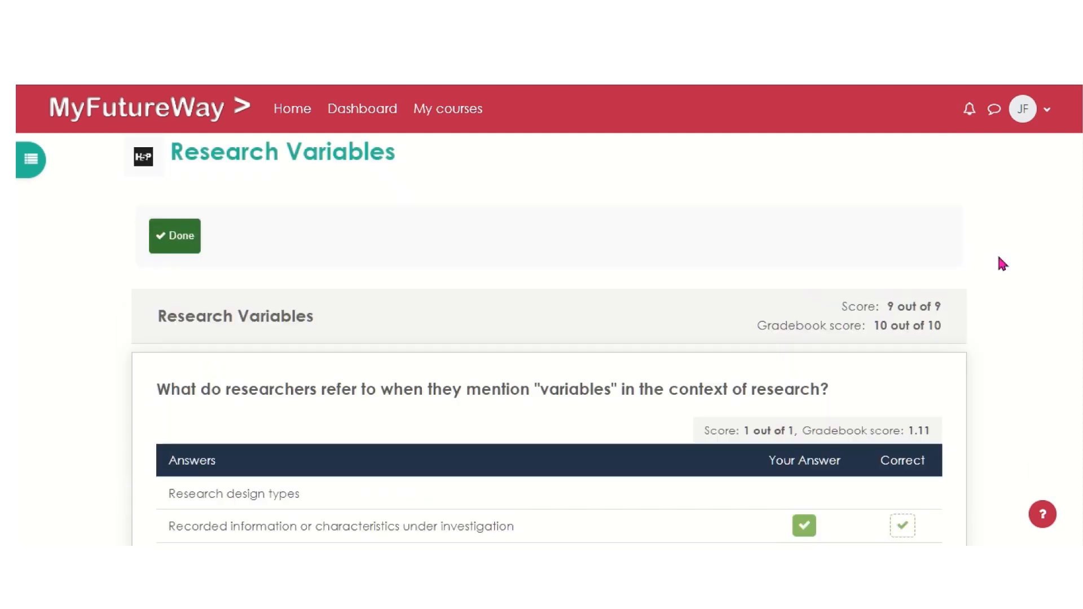
scroll(999, 258, "down", 8)
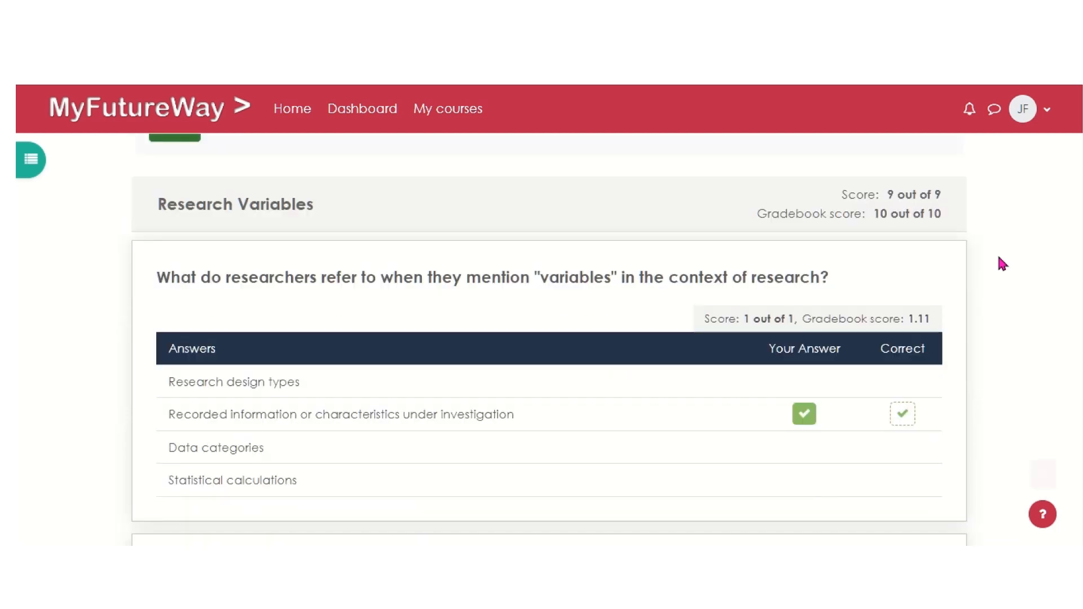
scroll(999, 259, "down", 7)
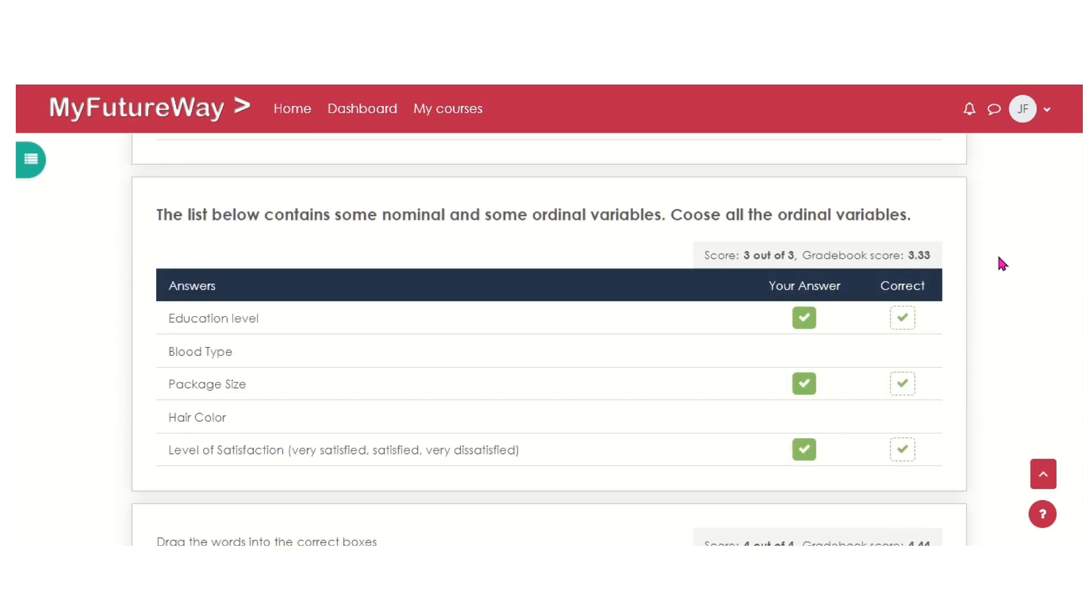
scroll(999, 259, "down", 6)
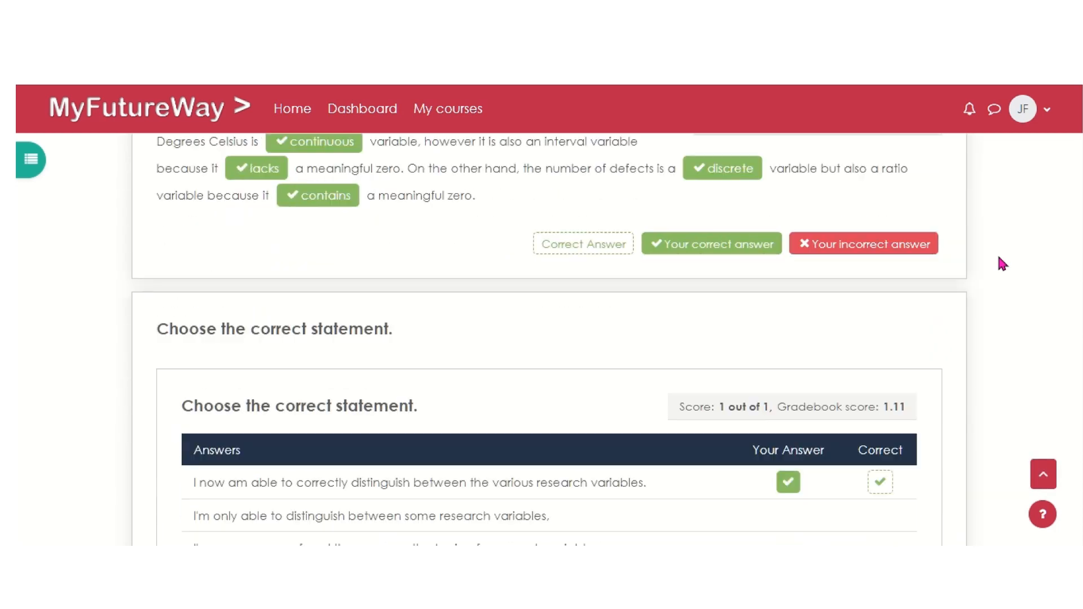